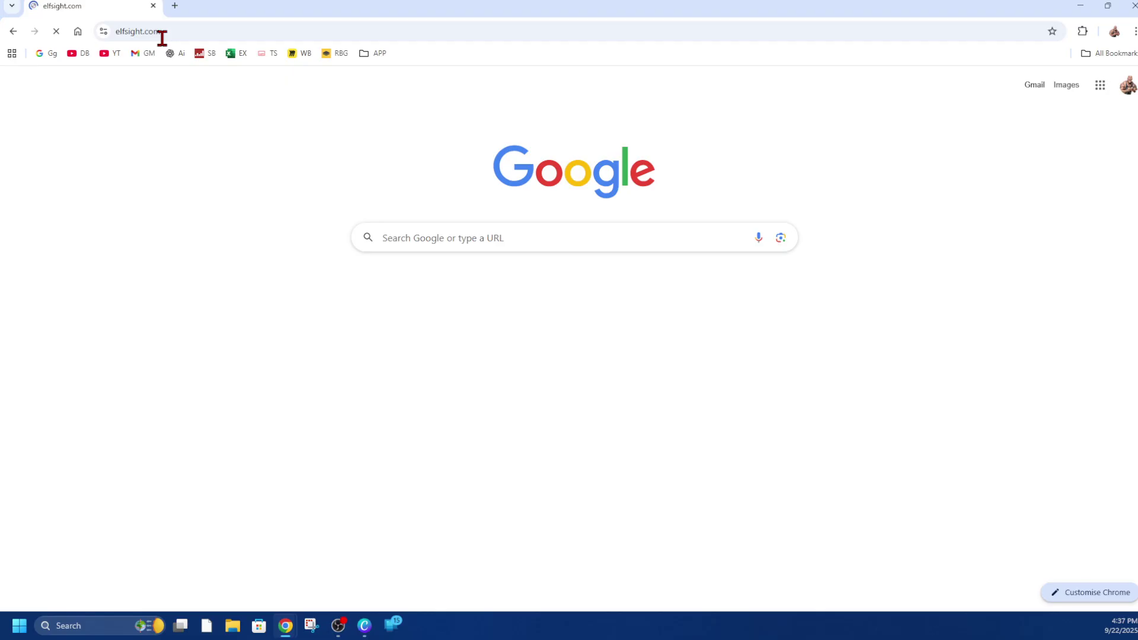
On the Elfsight homepage, bring up the full list of available widgets
key(Return)
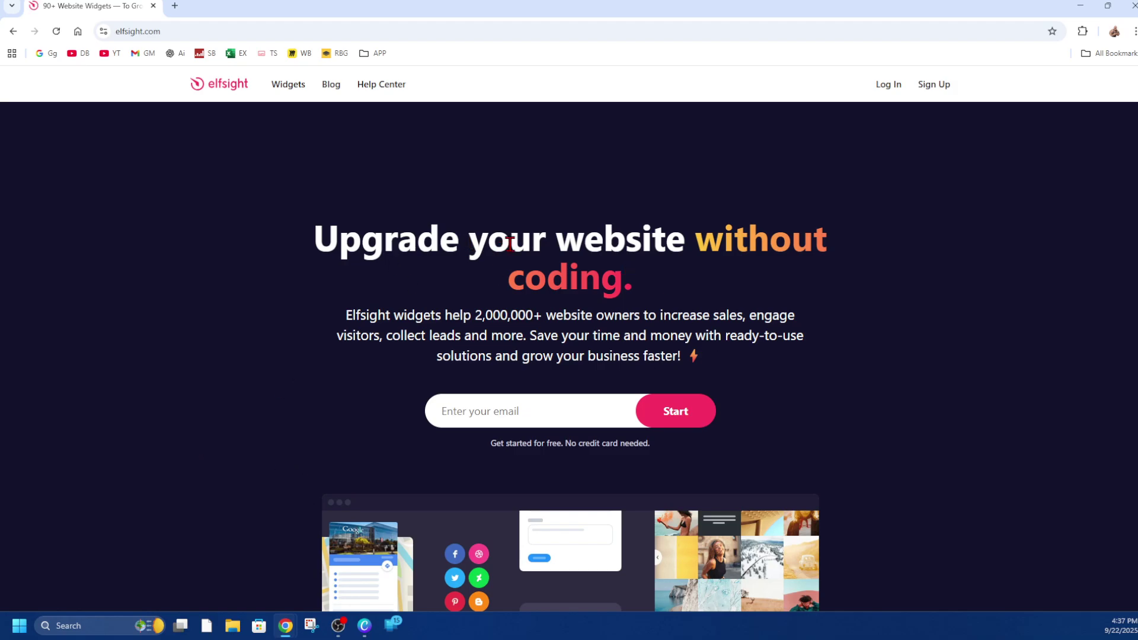
scroll(919, 333, down, 2)
scroll(711, 323, up, 2)
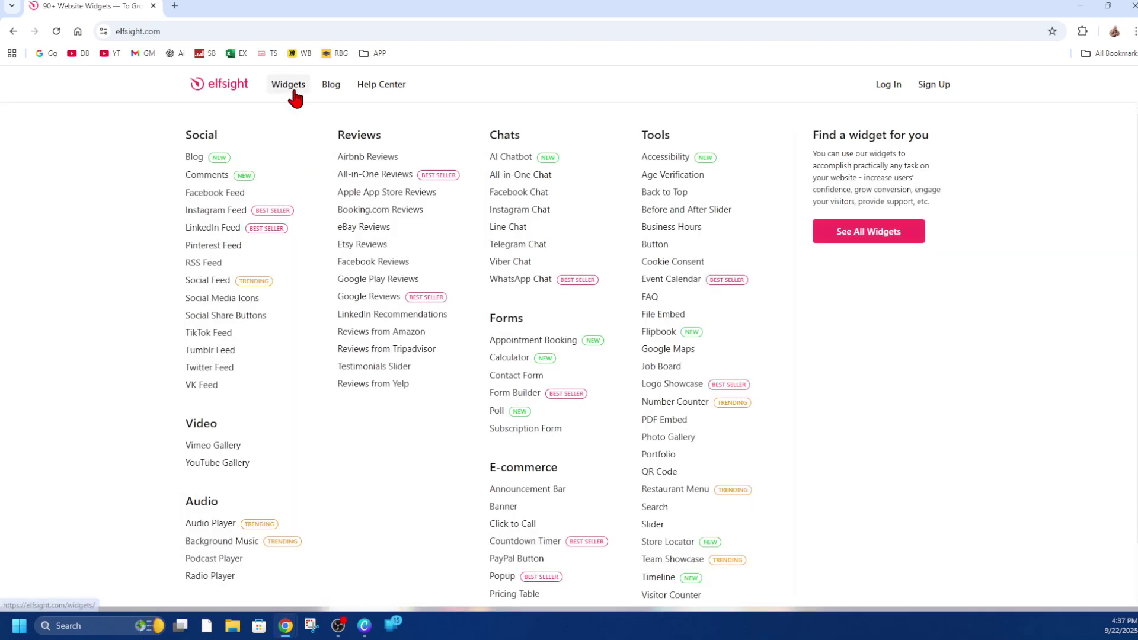
click(289, 88)
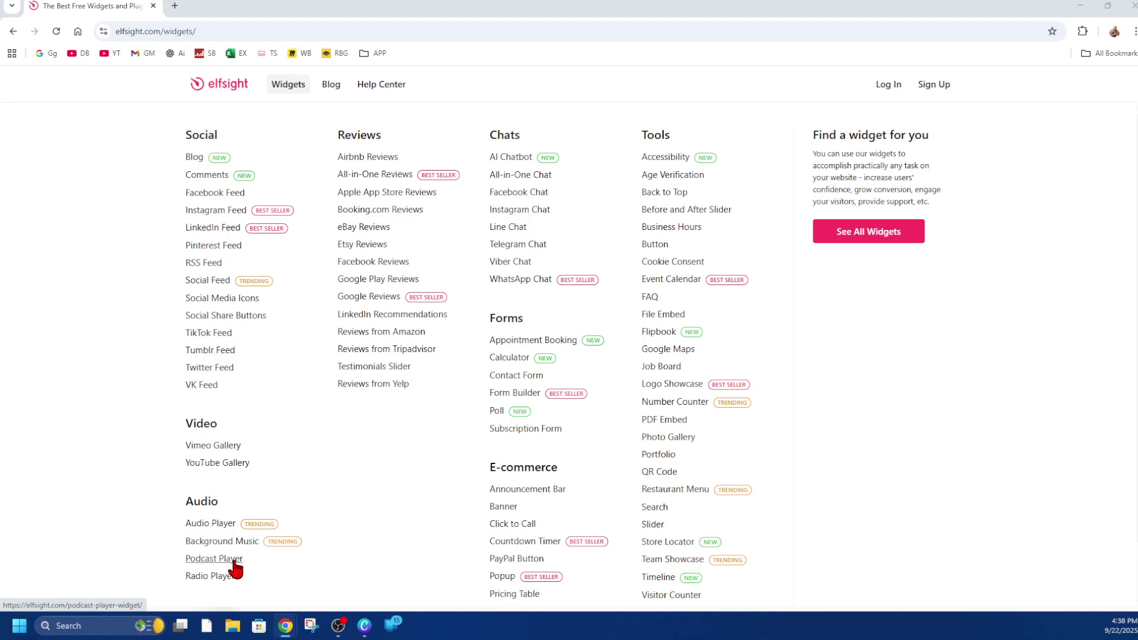
Open the Audio Player widget page and scroll to its 'Create your Audio Player widget' editor
click(222, 524)
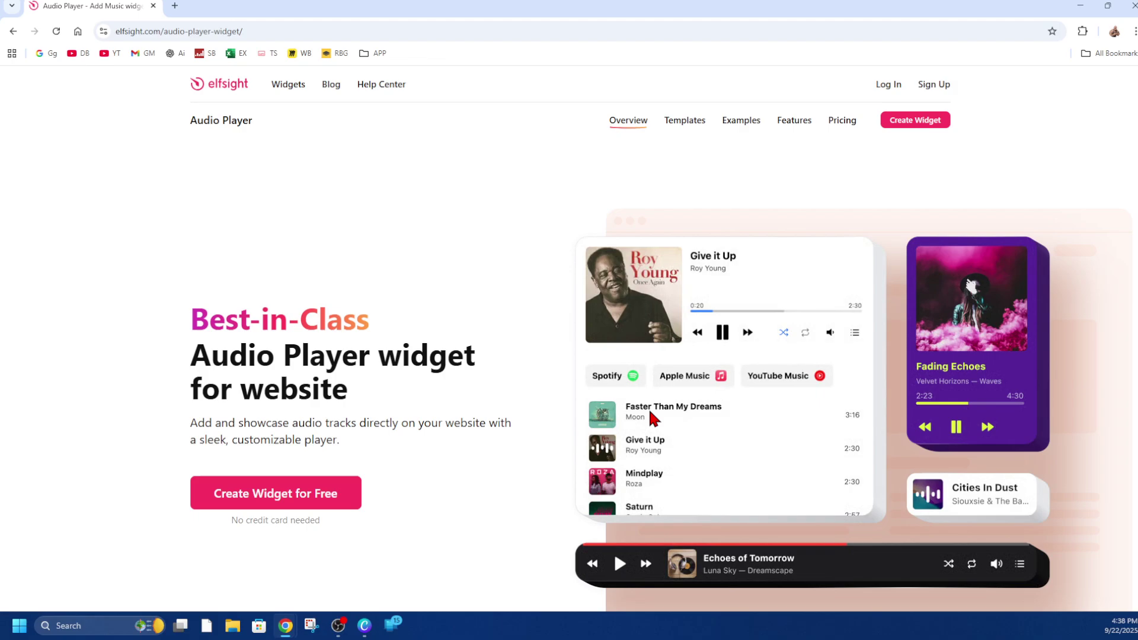
scroll(478, 364, down, 10)
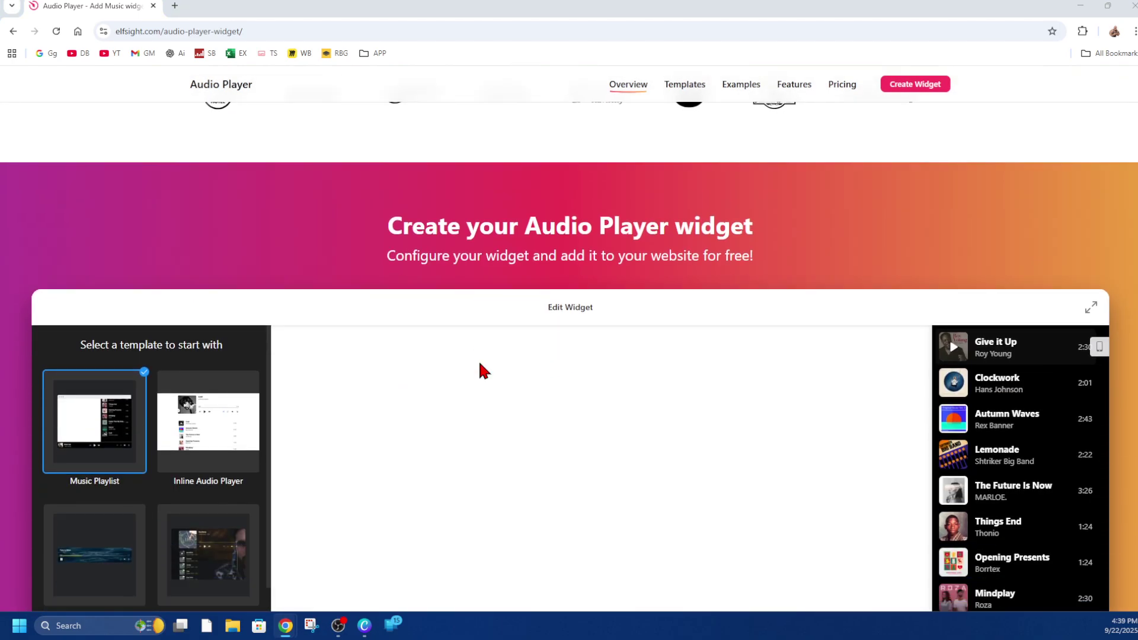
drag(386, 226, 669, 256)
click(751, 227)
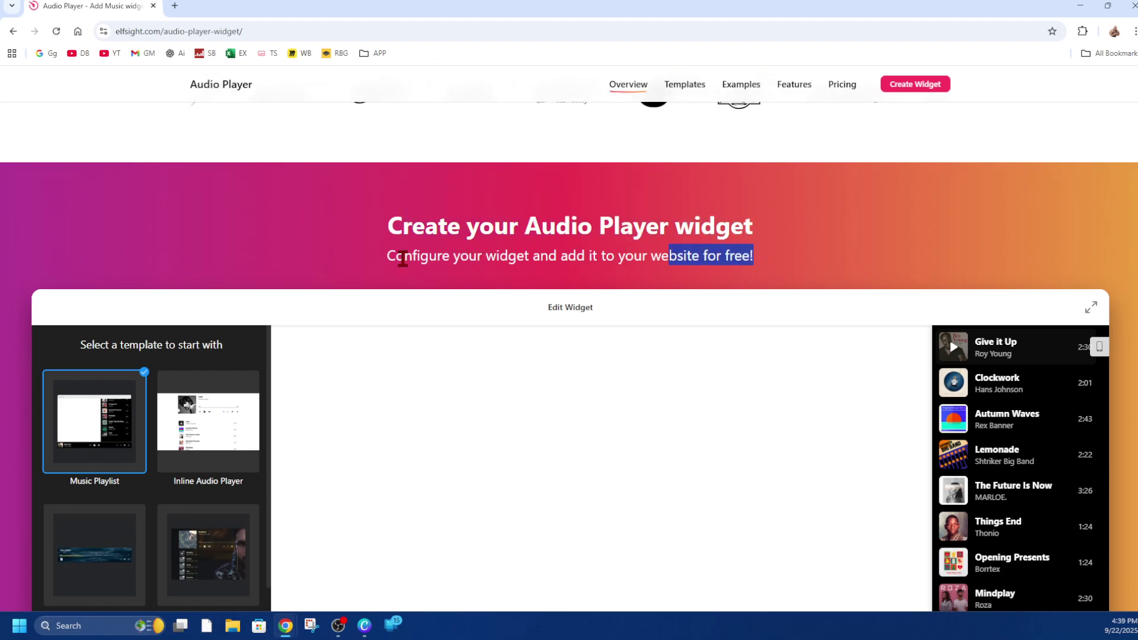
Preview the Single Track, New Album, Alice in Wonderland and mini templates, then pick Inline Audio Player
scroll(256, 220, down, 2)
scroll(315, 211, down, 1)
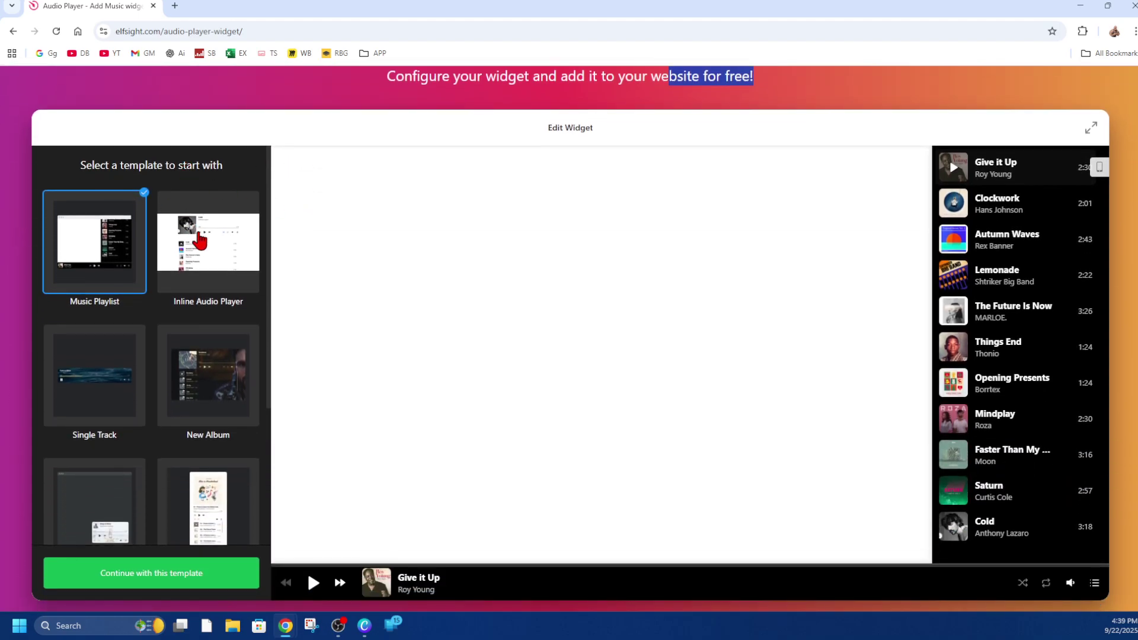
click(112, 356)
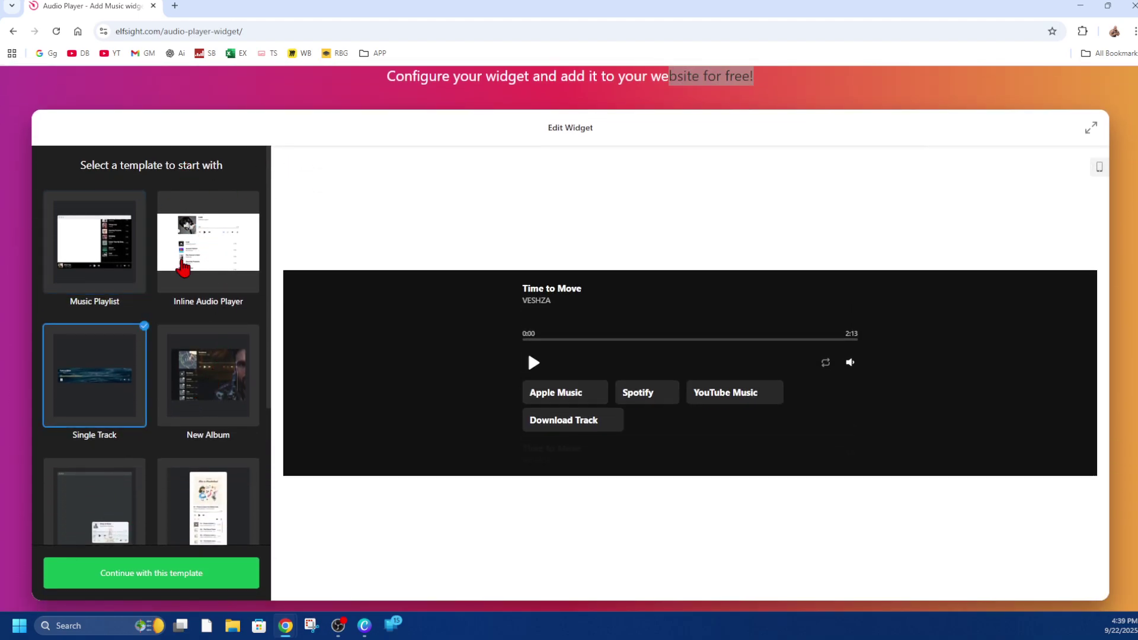
click(185, 284)
click(203, 367)
click(219, 492)
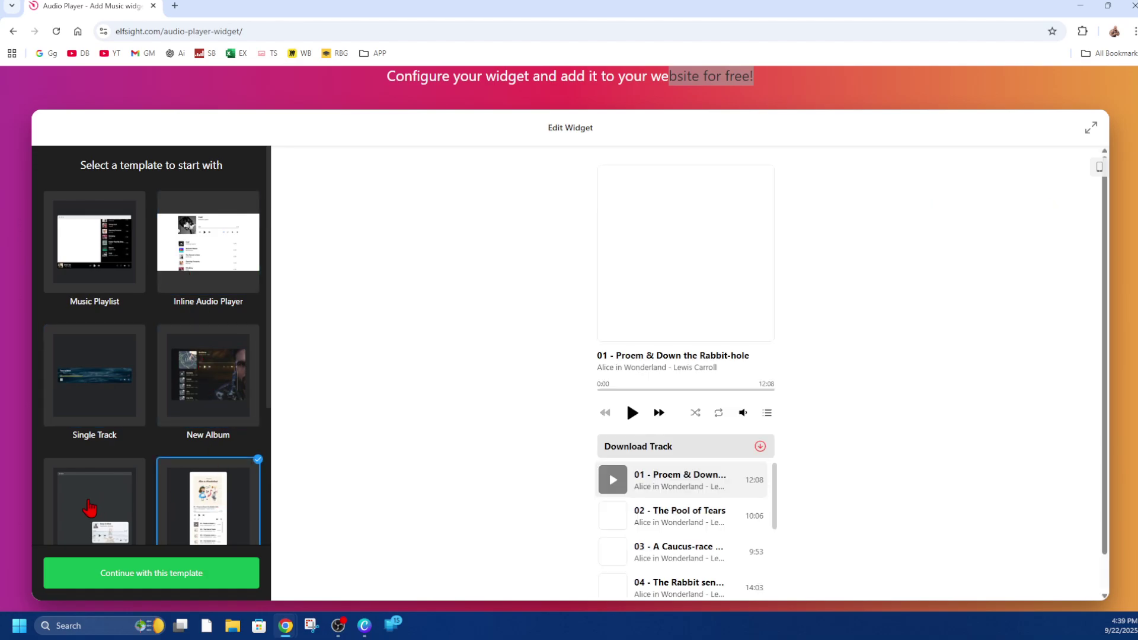
click(94, 508)
click(224, 498)
click(107, 379)
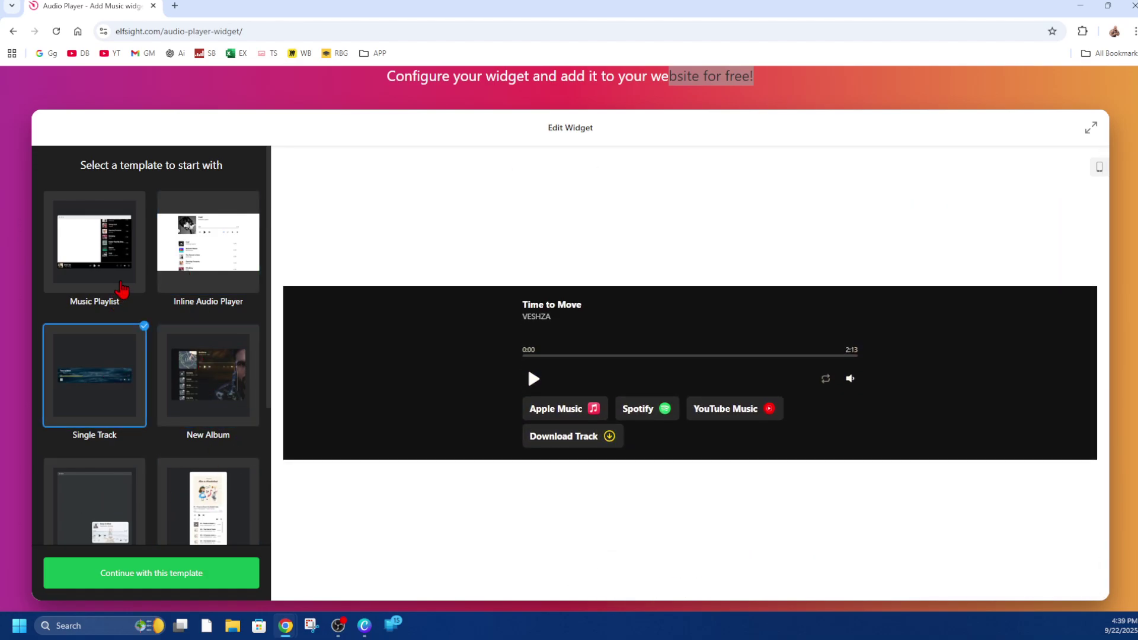
click(174, 256)
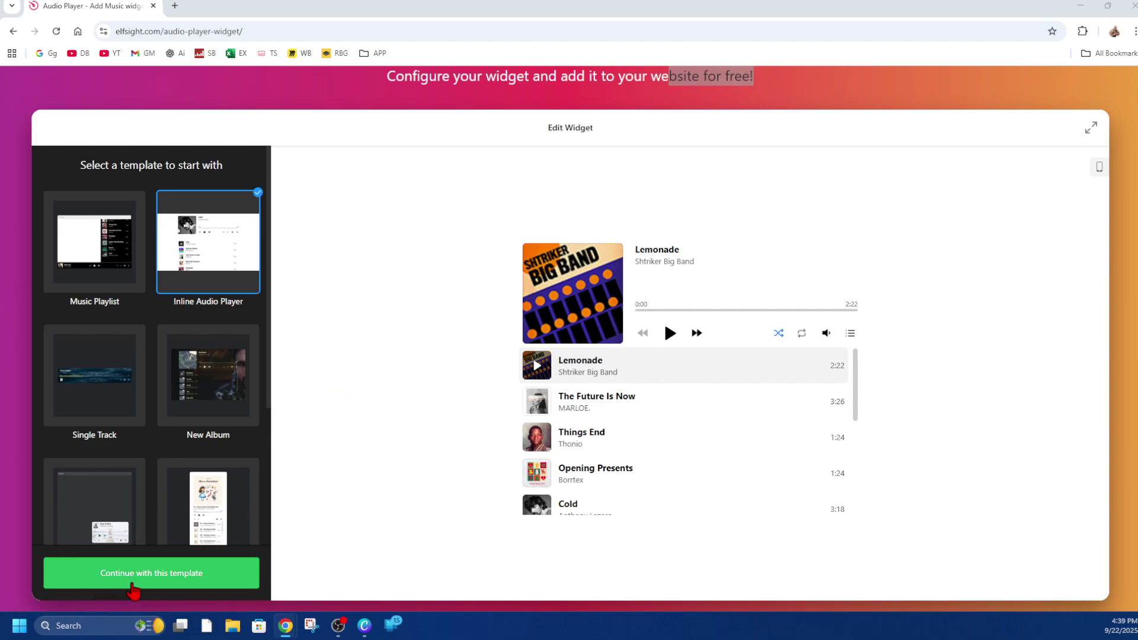
Continue with the template, keep the Embed layout after trying Floating, and review Player settings
click(165, 586)
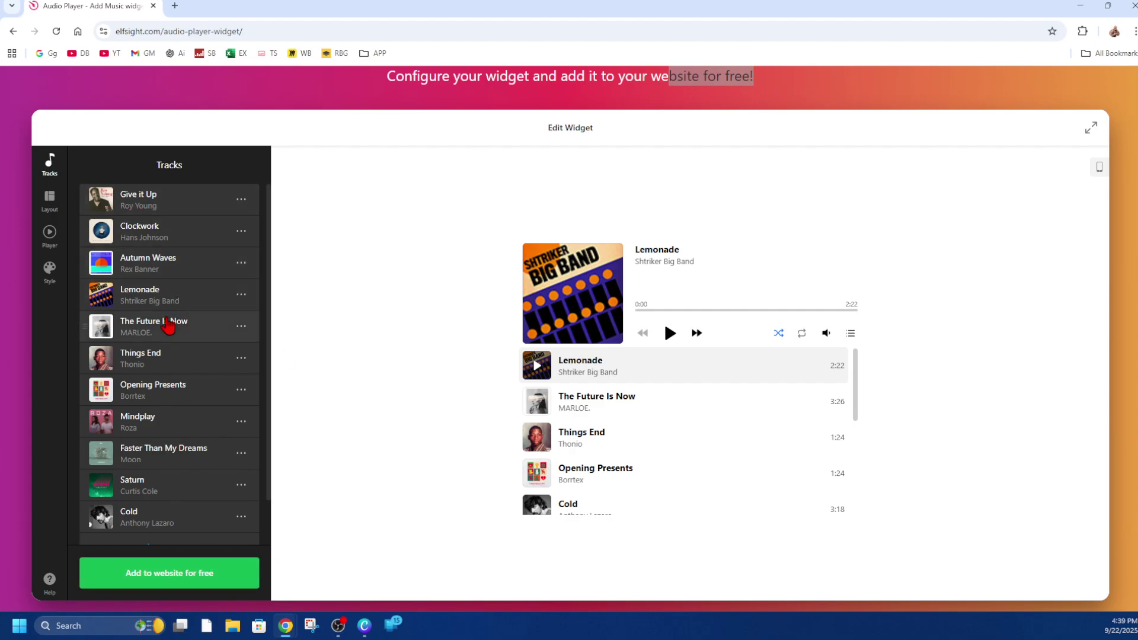
click(55, 203)
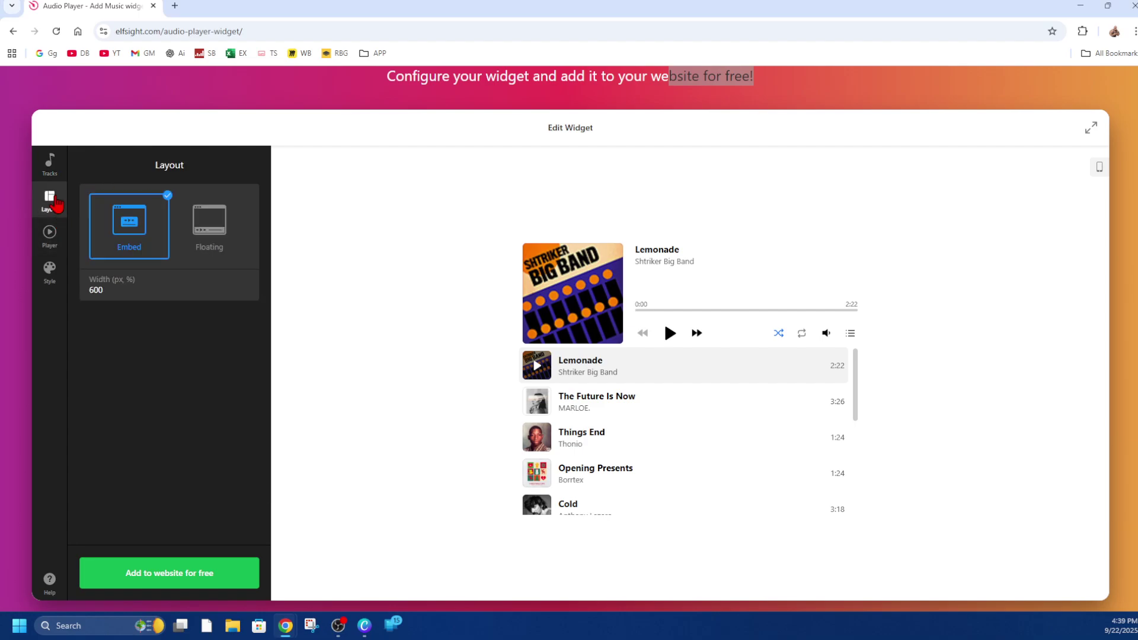
click(226, 218)
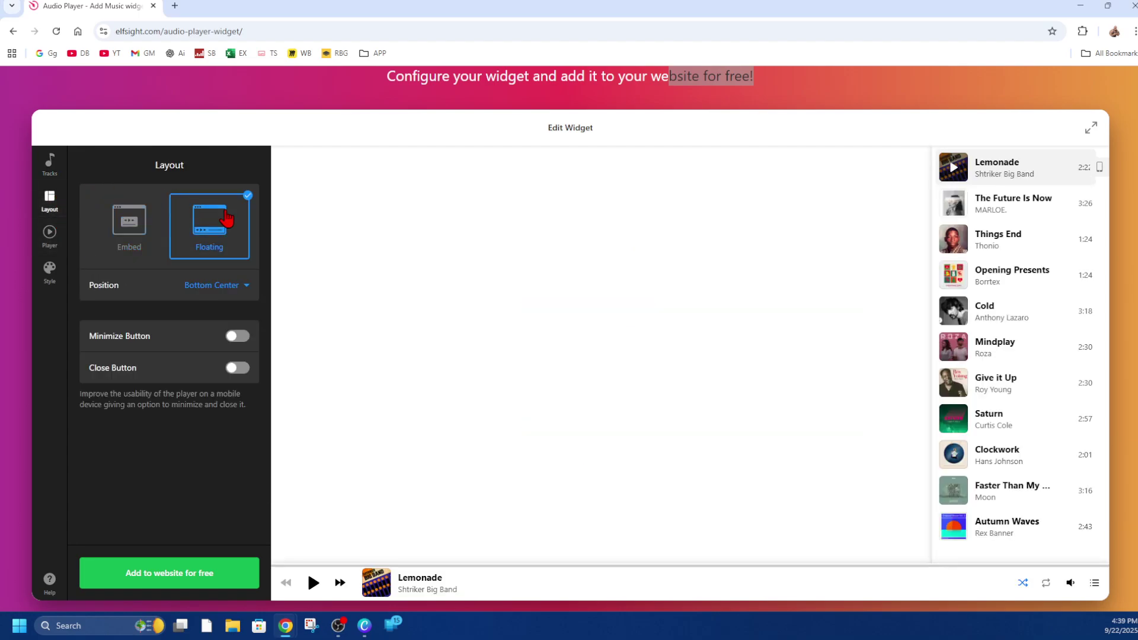
click(117, 224)
click(52, 235)
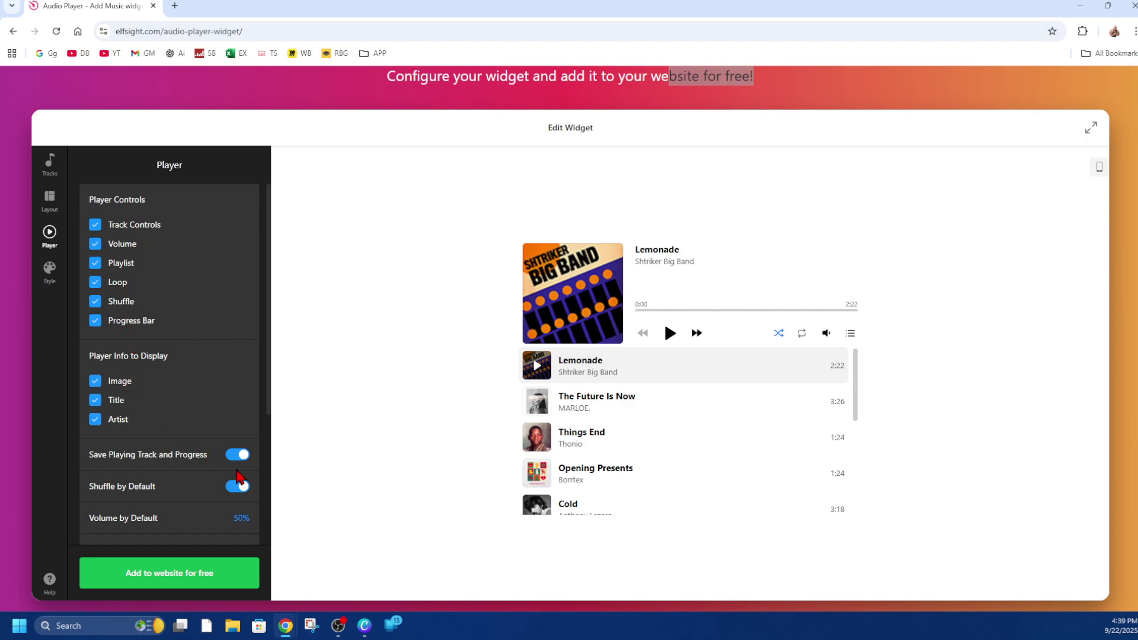
scroll(237, 474, down, 3)
scroll(237, 477, up, 4)
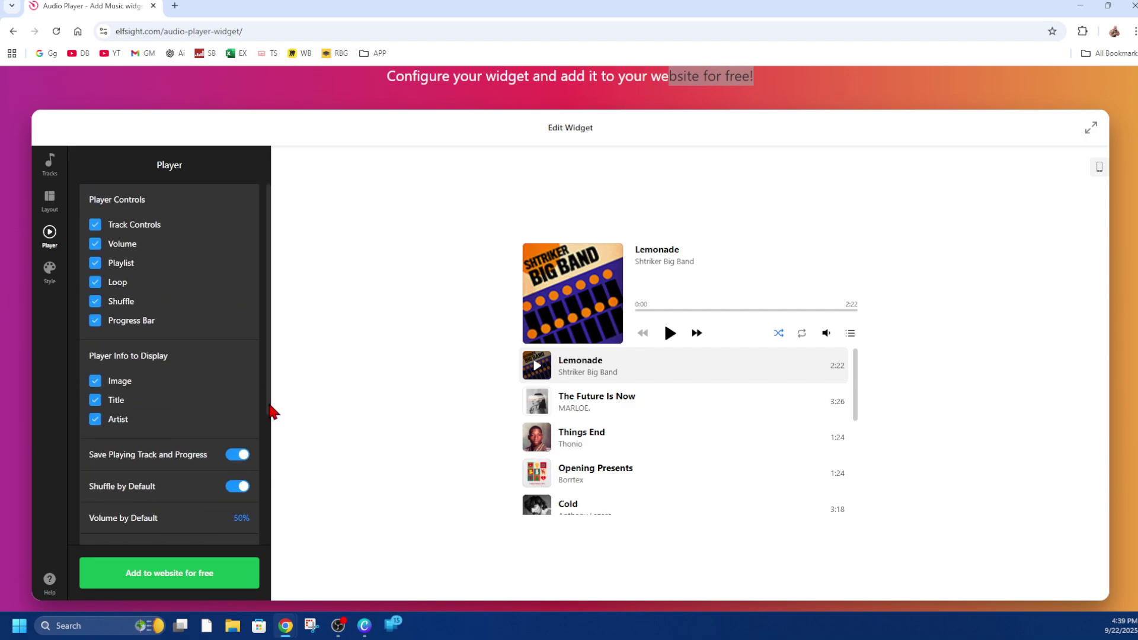
Keep the Light colour scheme after trying Dark and Custom, then add the widget to the website
click(49, 271)
click(171, 227)
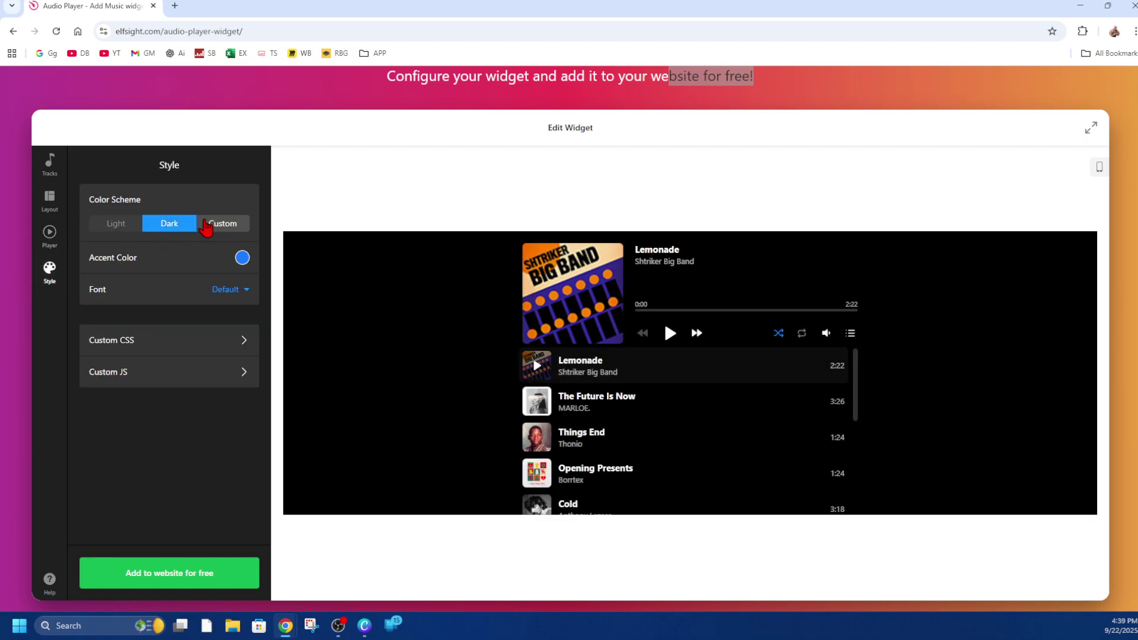
click(116, 223)
click(222, 223)
click(117, 225)
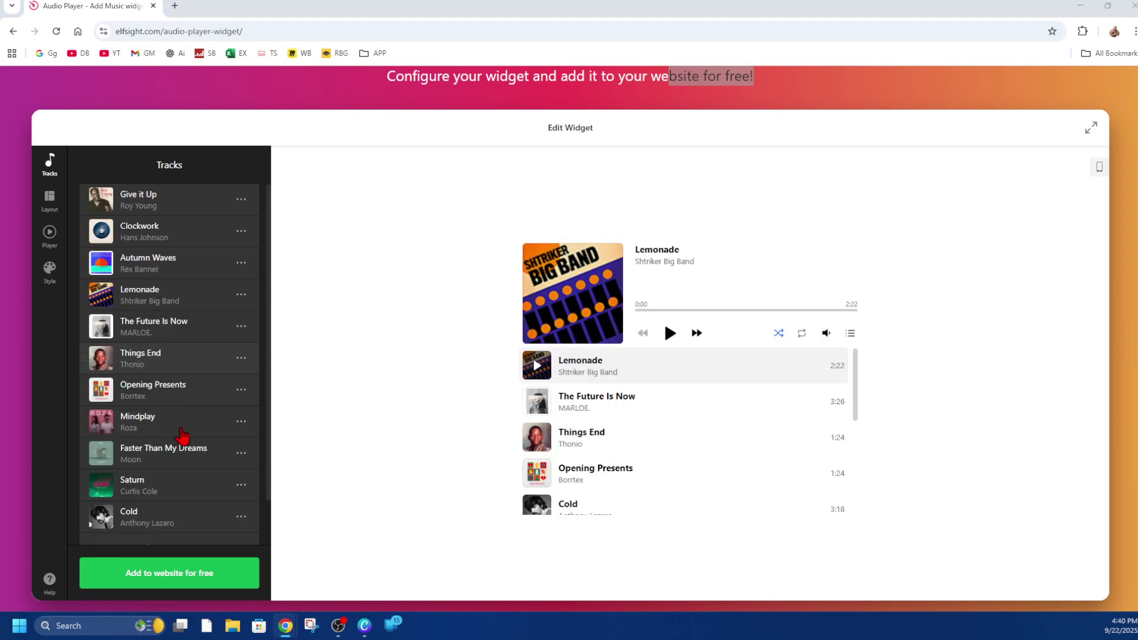
click(169, 585)
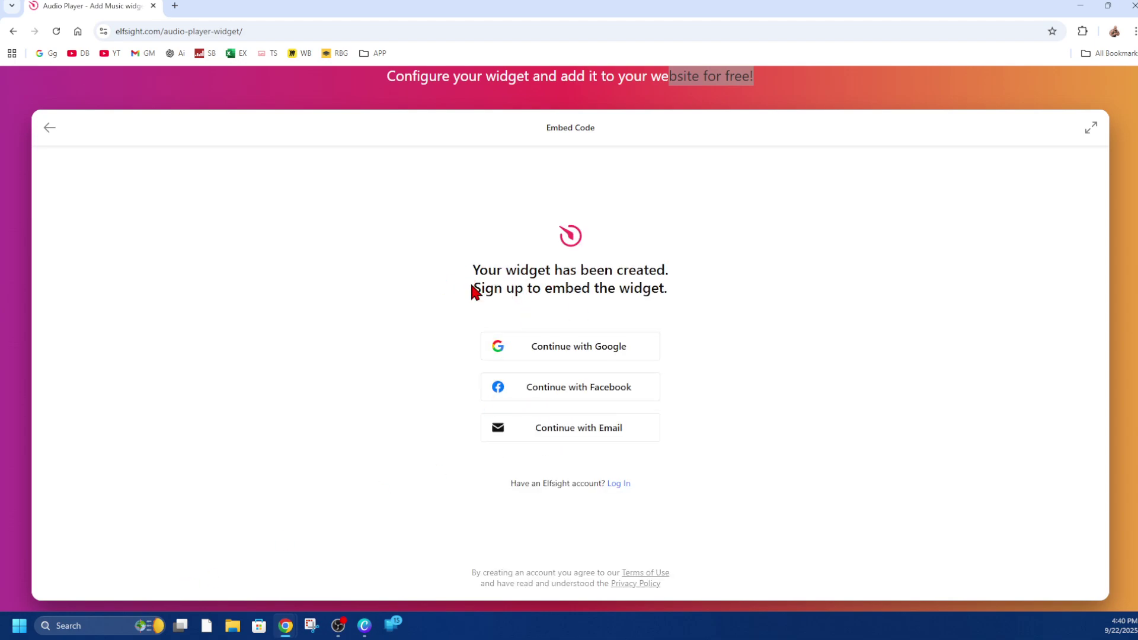
Sign up with Google and publish the Audio Player widget
drag(472, 290, 674, 296)
click(674, 296)
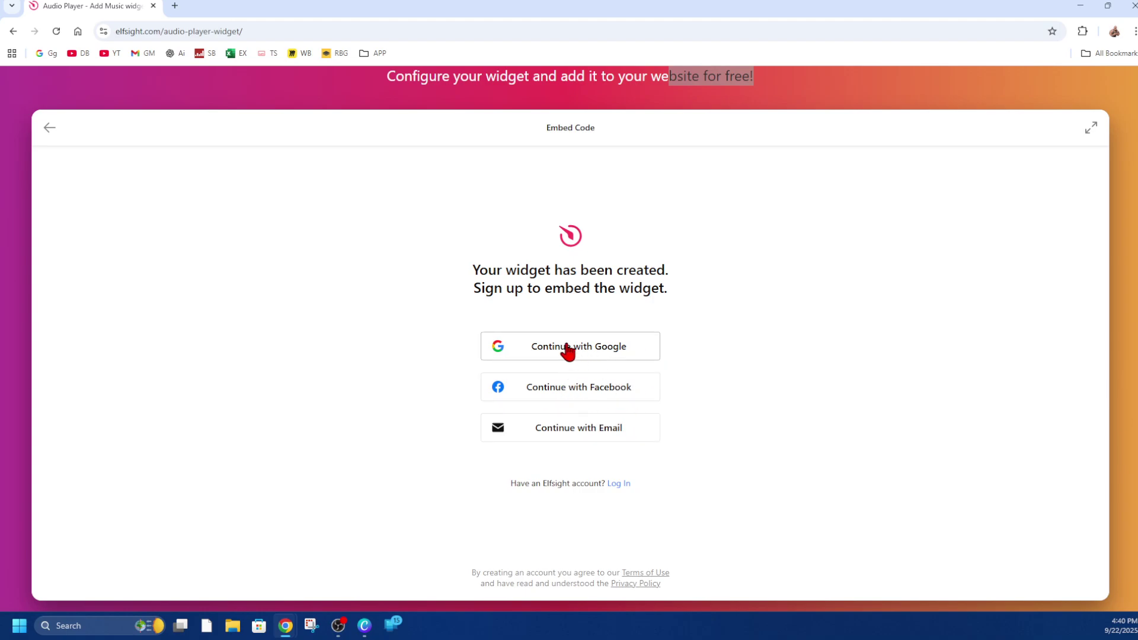
click(598, 355)
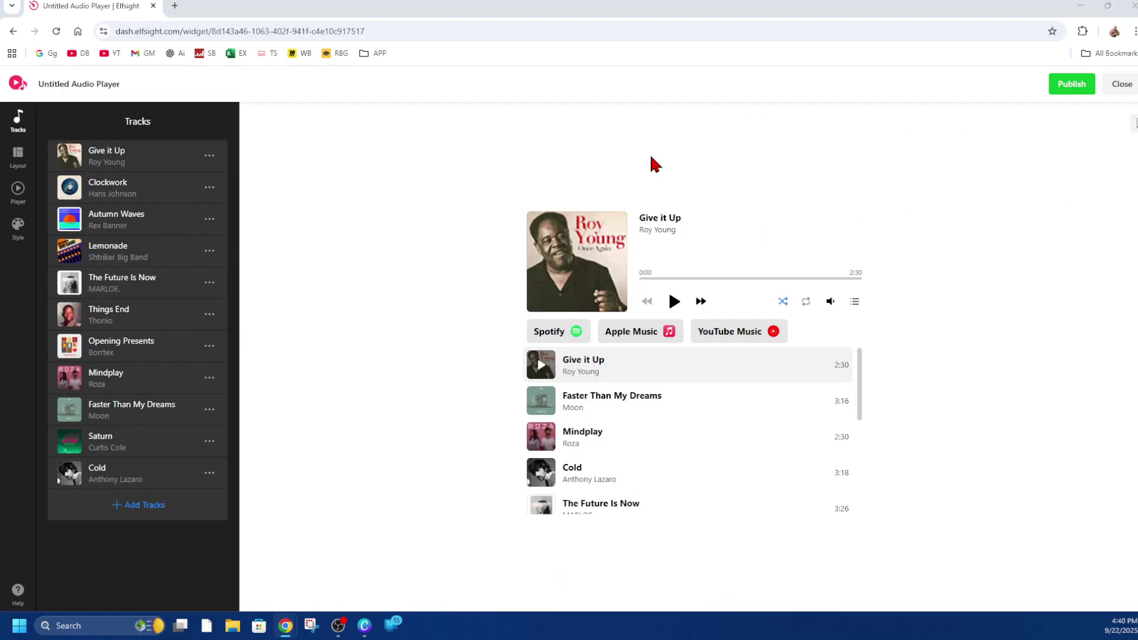
click(1069, 86)
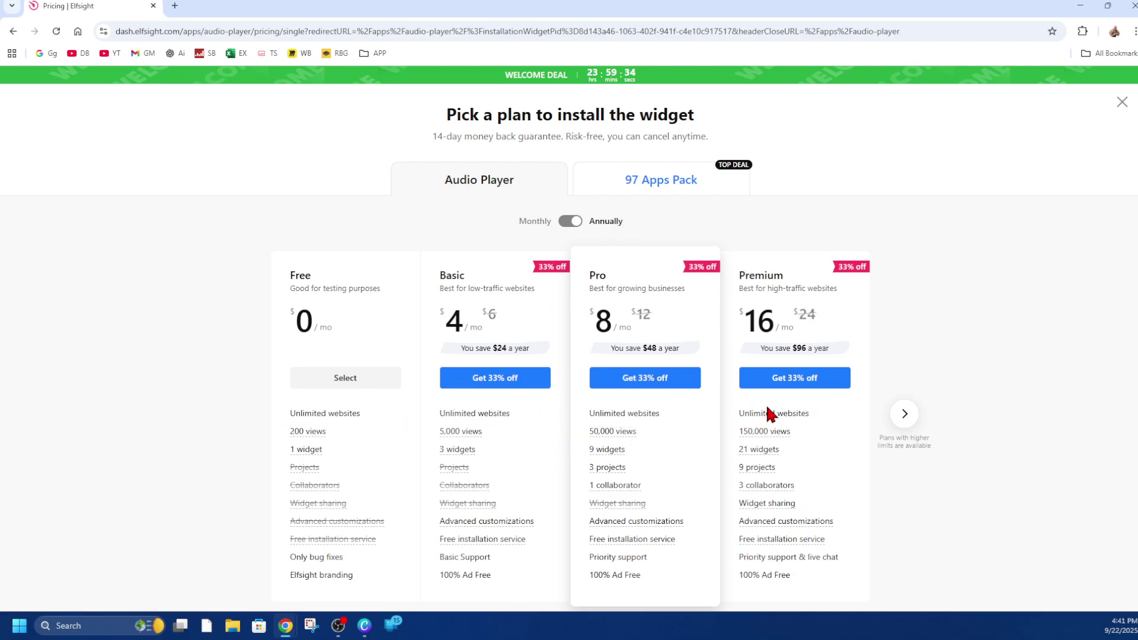
mouse_move(451, 441)
Choose the Free plan, copy the embed code, then copy the widget's share link
click(314, 381)
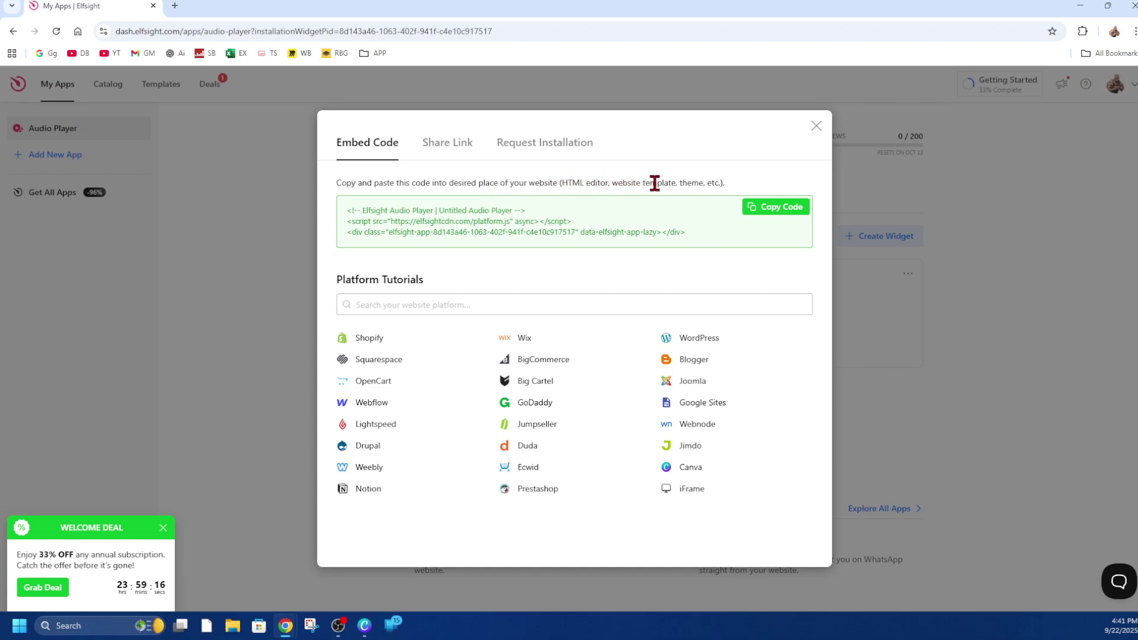
click(779, 208)
click(467, 144)
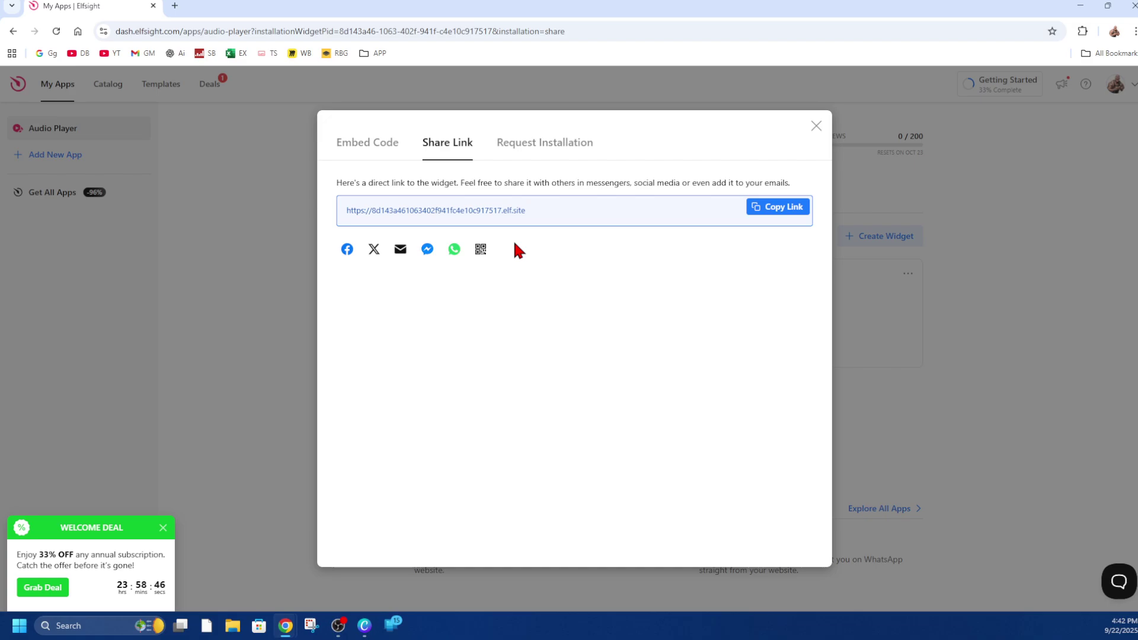
click(775, 206)
click(796, 208)
click(793, 209)
Add a 'Music Player' heading to the Canva hero and drag it below the GORDON title
click(364, 625)
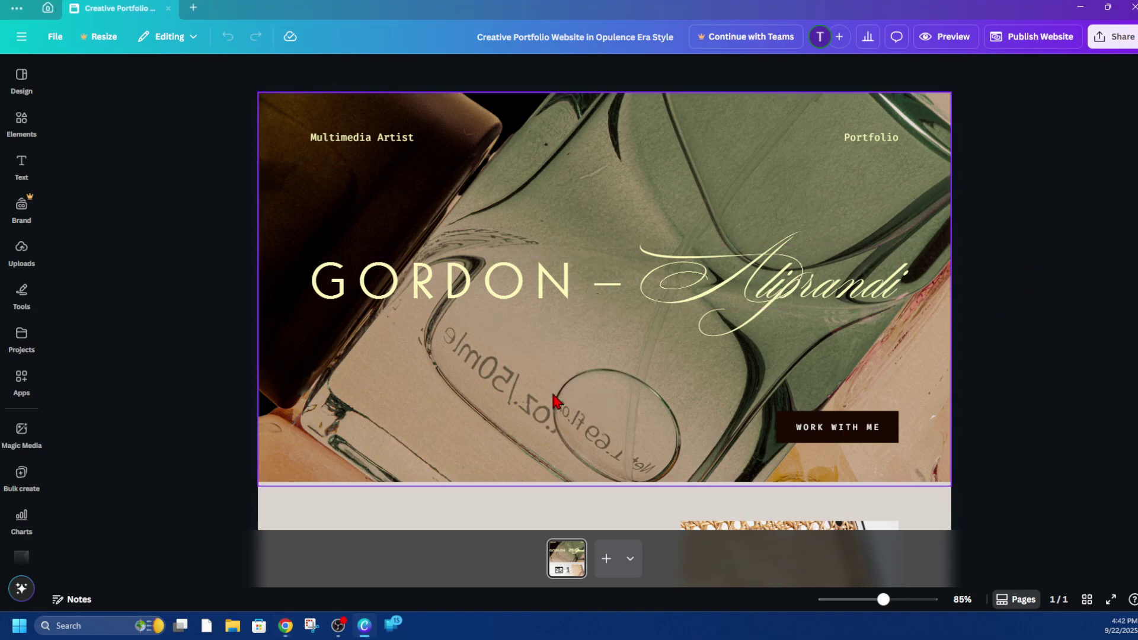
click(830, 371)
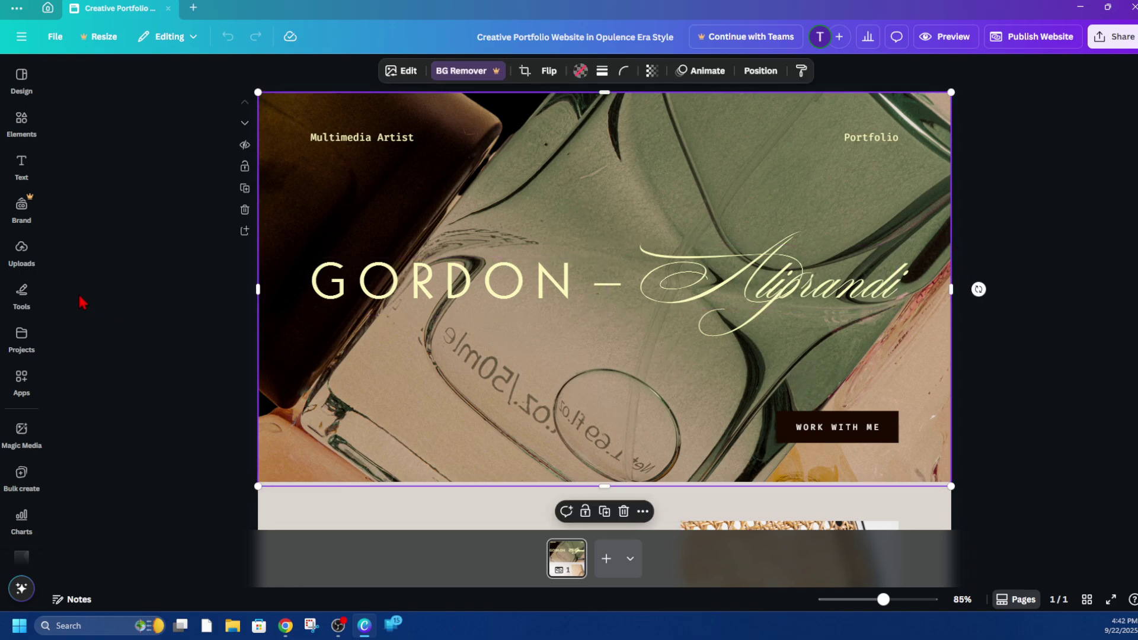
click(21, 168)
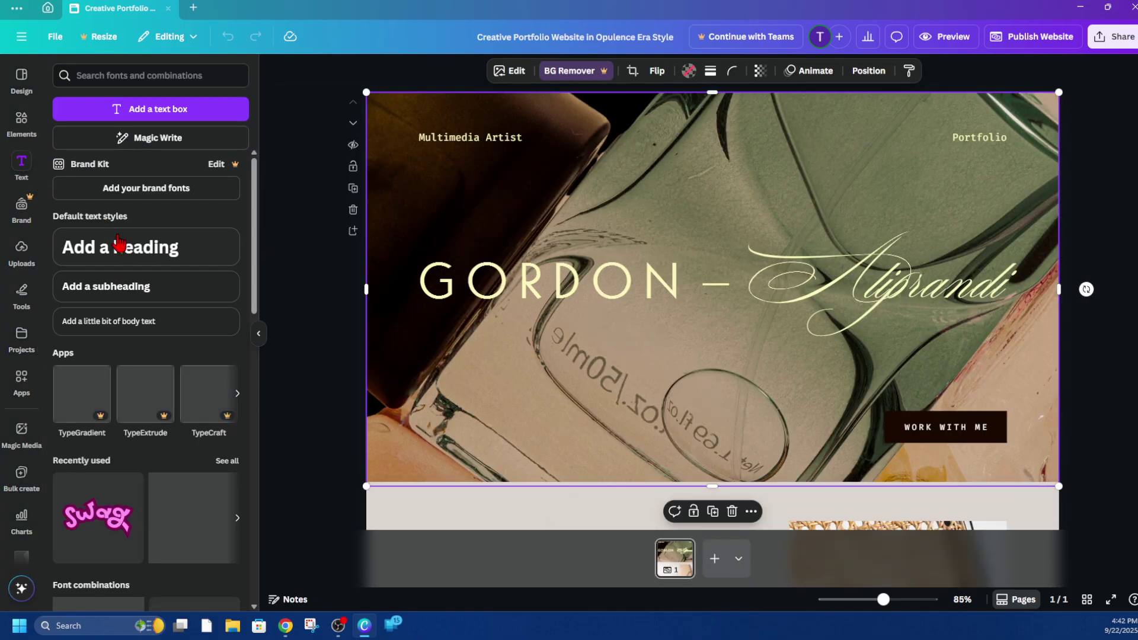
click(124, 248)
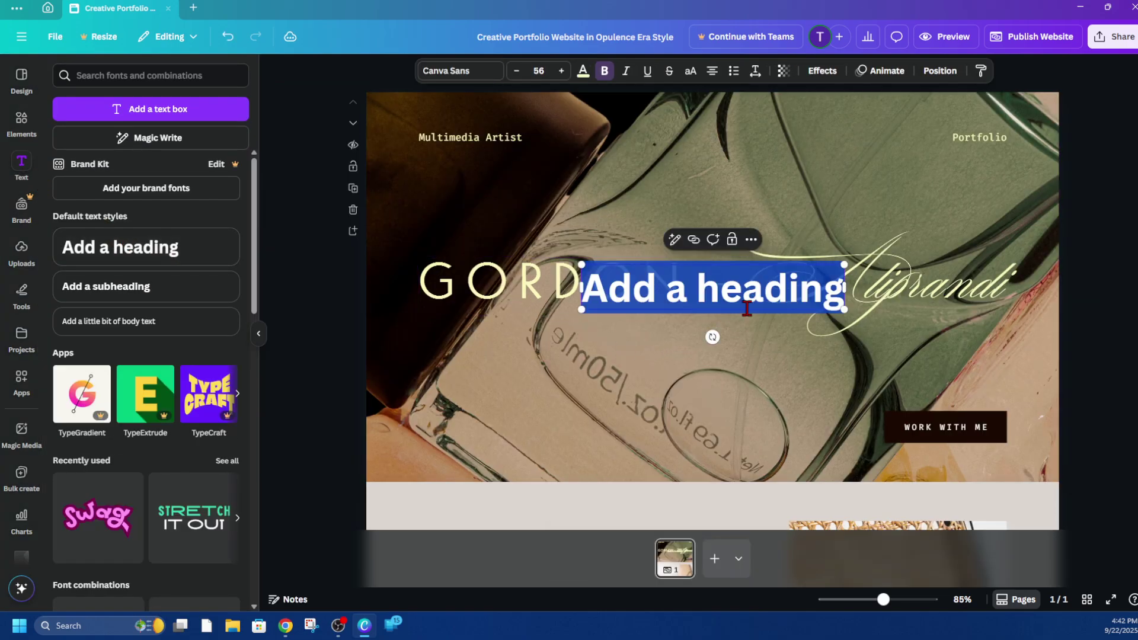
click(708, 293)
text(M)
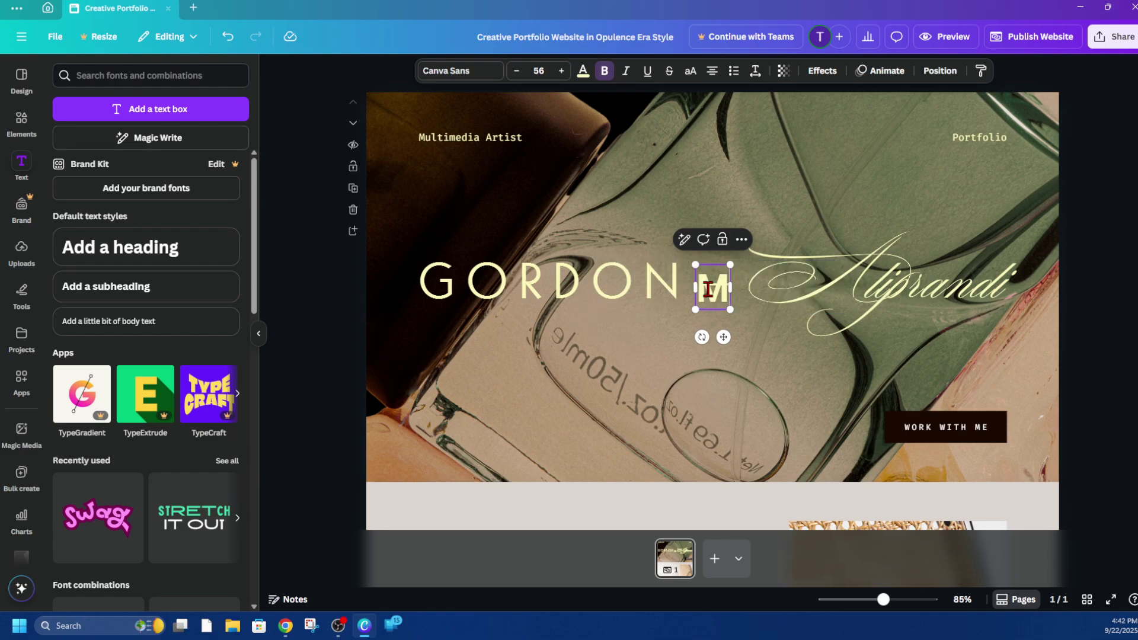
text(usic Player)
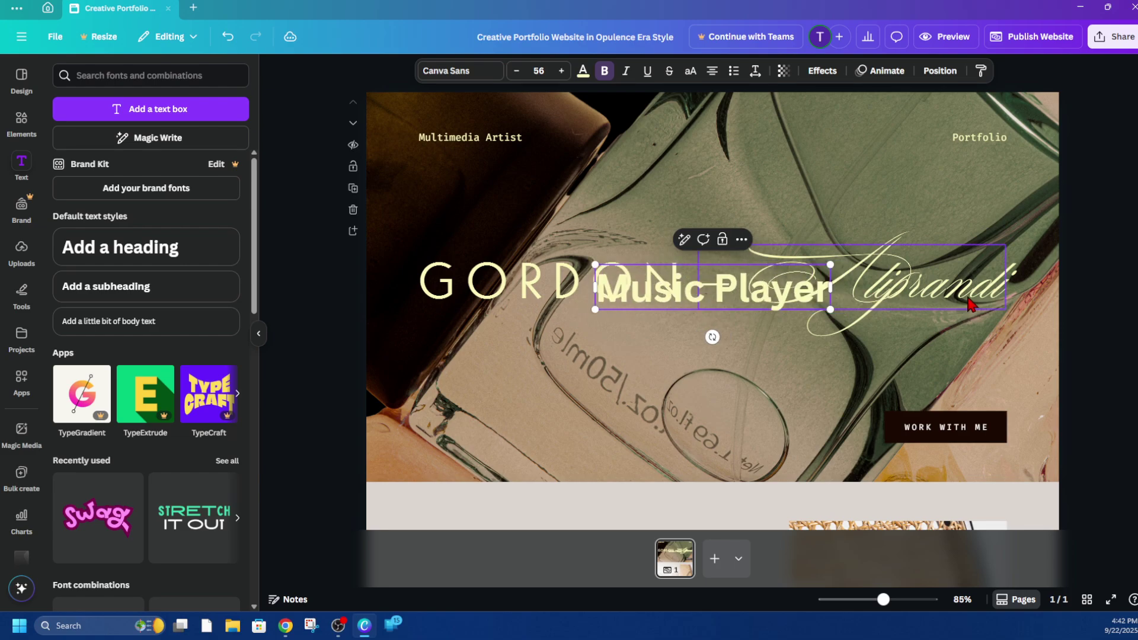
key(Escape)
drag(796, 302, 767, 440)
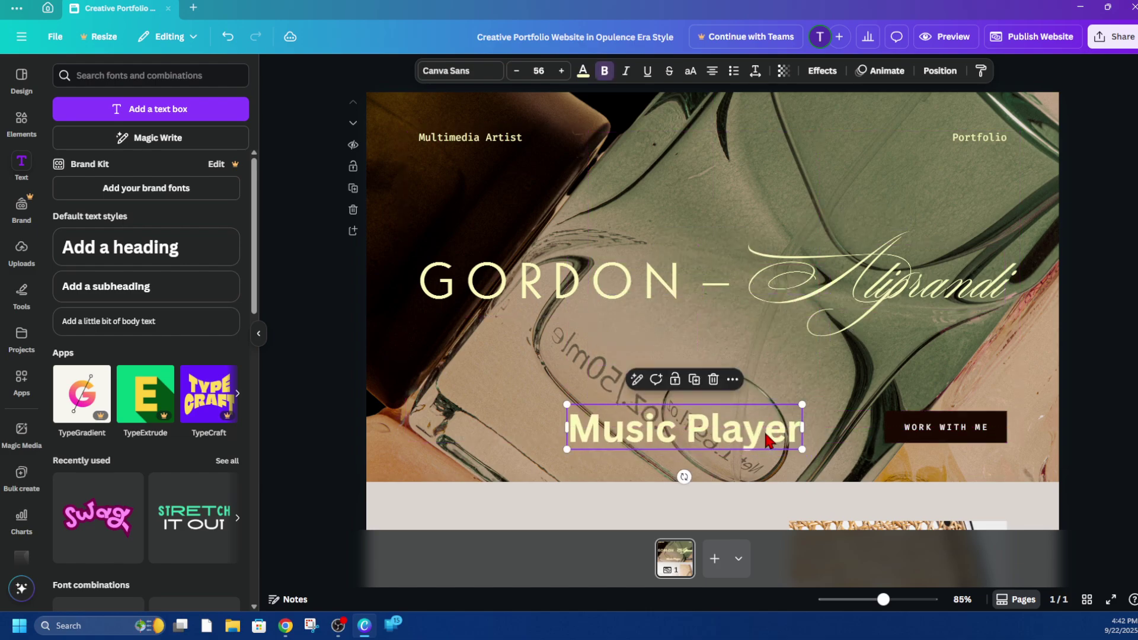
Link the Music Player text to the copied Elfsight share URL and display it as an embed
right_click(721, 440)
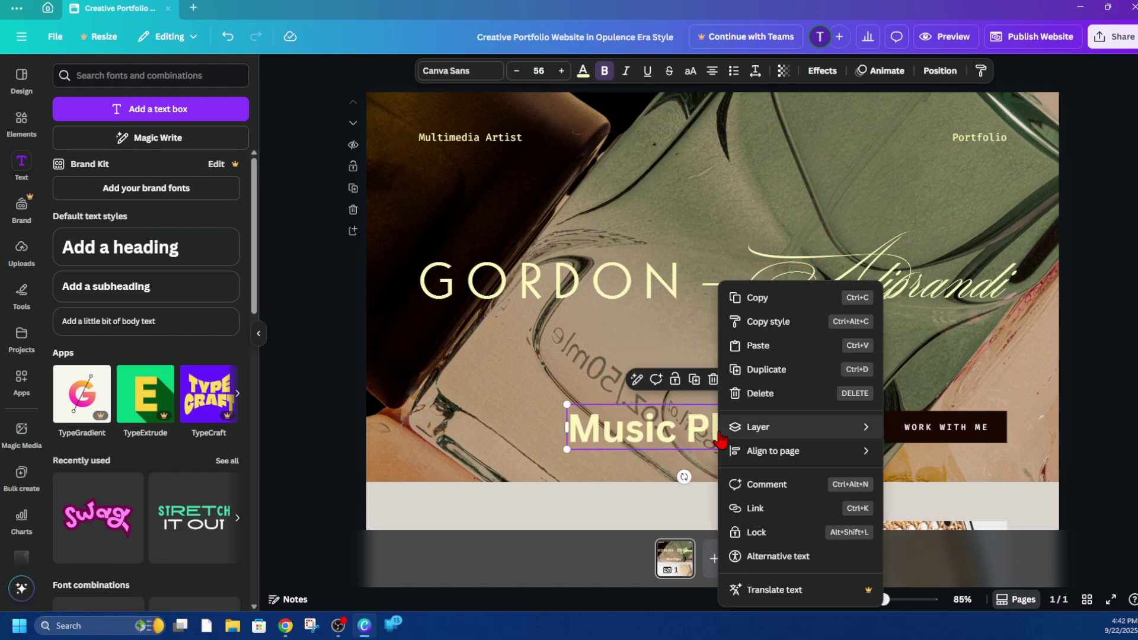
click(804, 511)
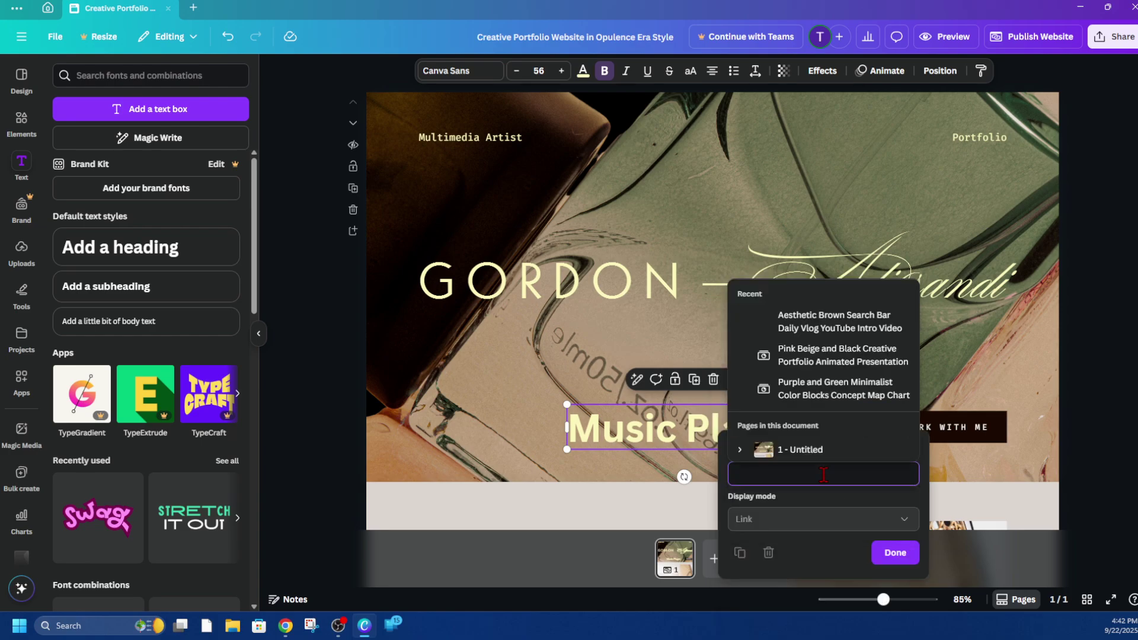
key(ctrl+v)
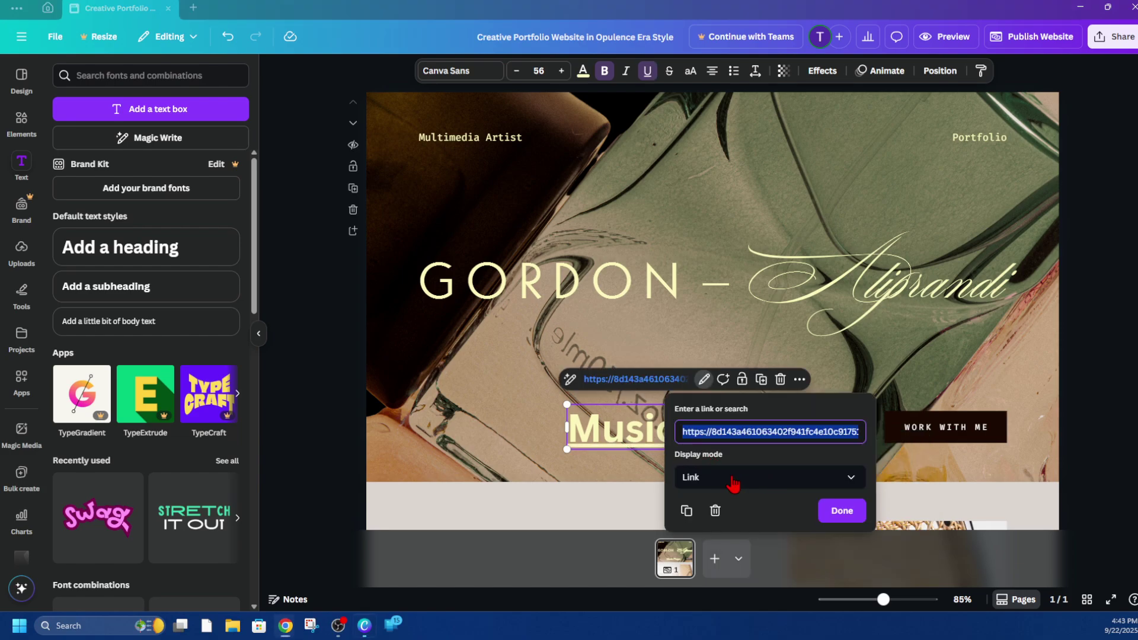
click(764, 483)
click(790, 511)
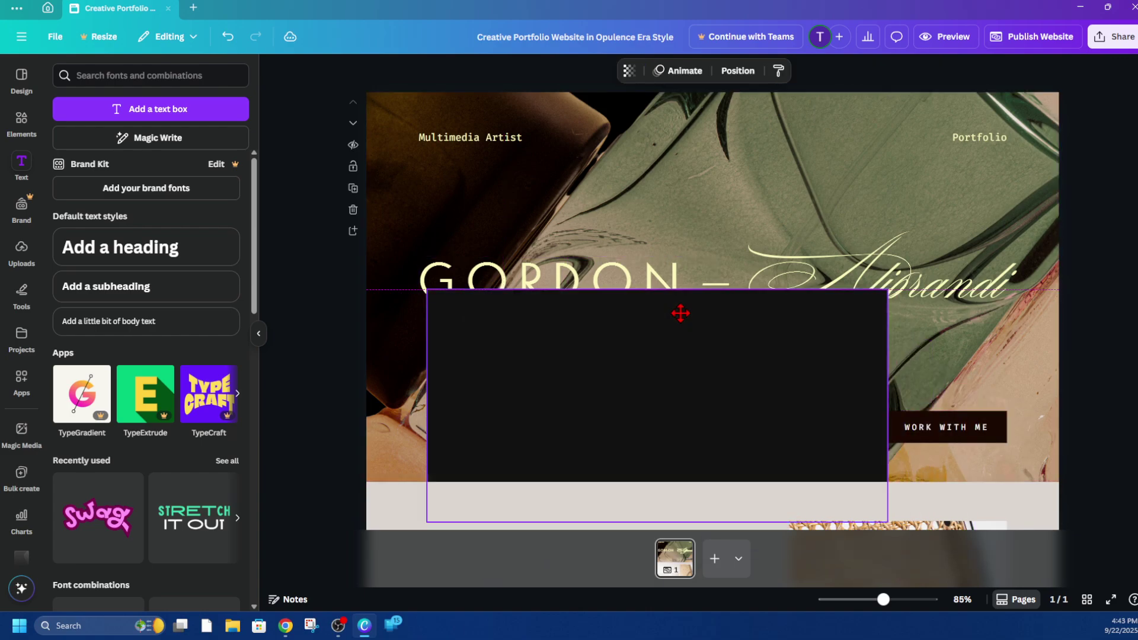
Reposition the audio player embed and enlarge it to about 1,009 × 509 across the hero
drag(681, 313, 673, 231)
drag(873, 188, 684, 283)
drag(625, 302, 581, 343)
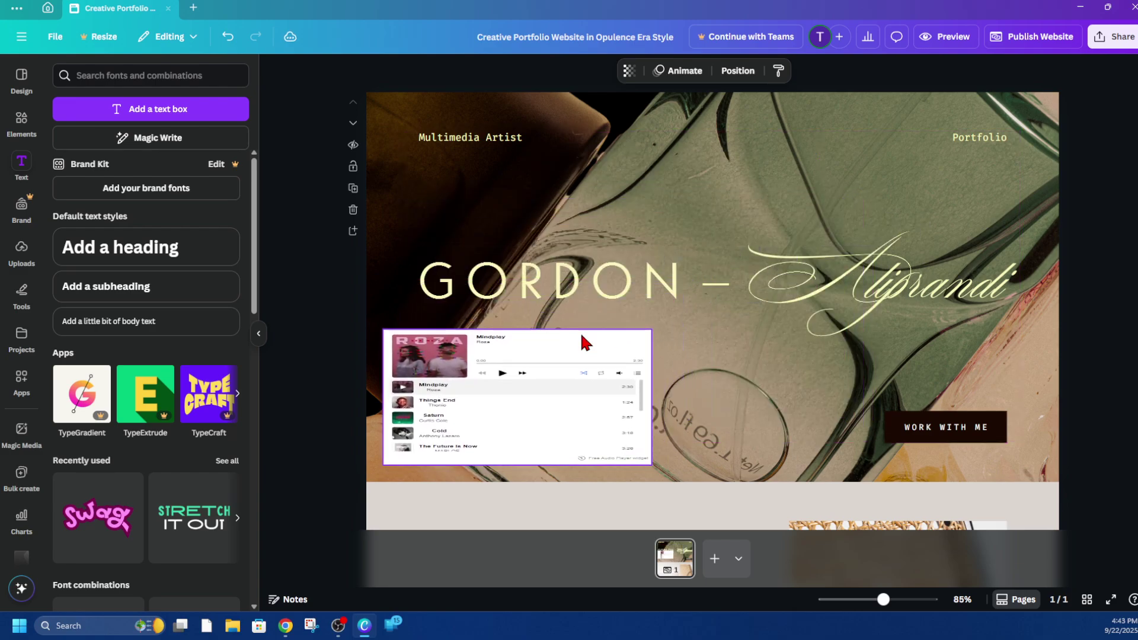
drag(651, 329, 884, 192)
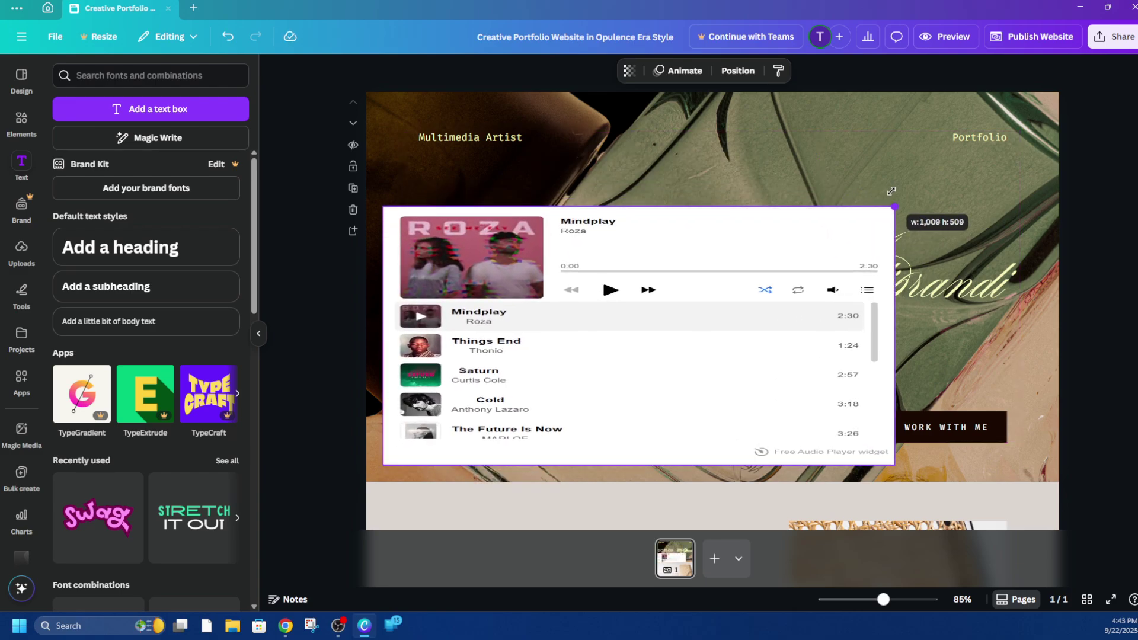